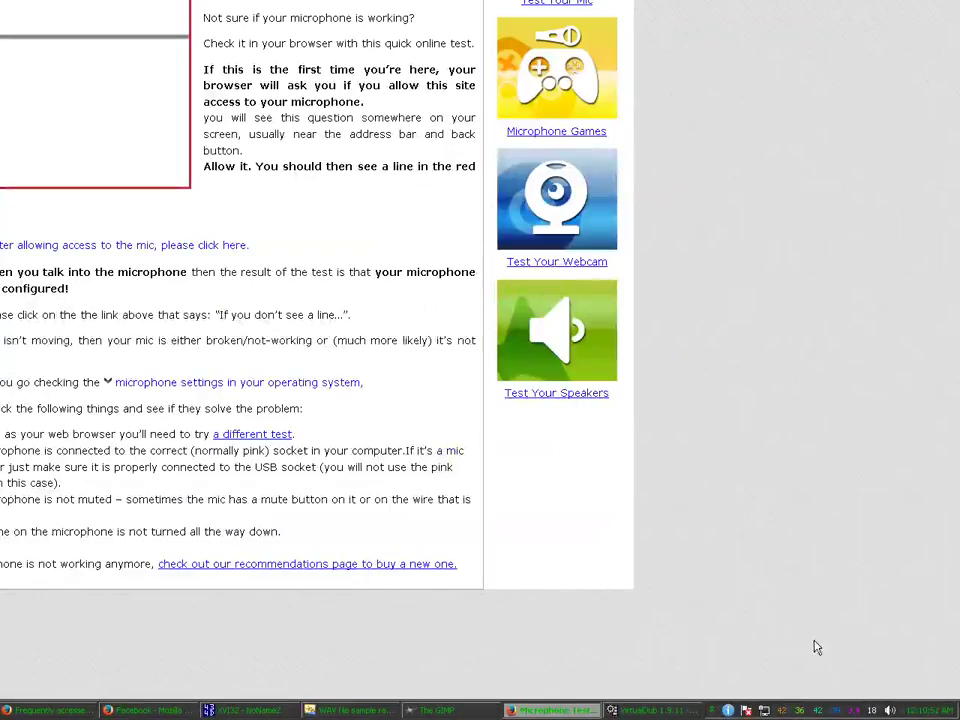
# - Open the Recording tab of the Windows Sound dialog from the tray speaker menu
pyautogui.rightClick(888, 704)
pyautogui.click(900, 676)
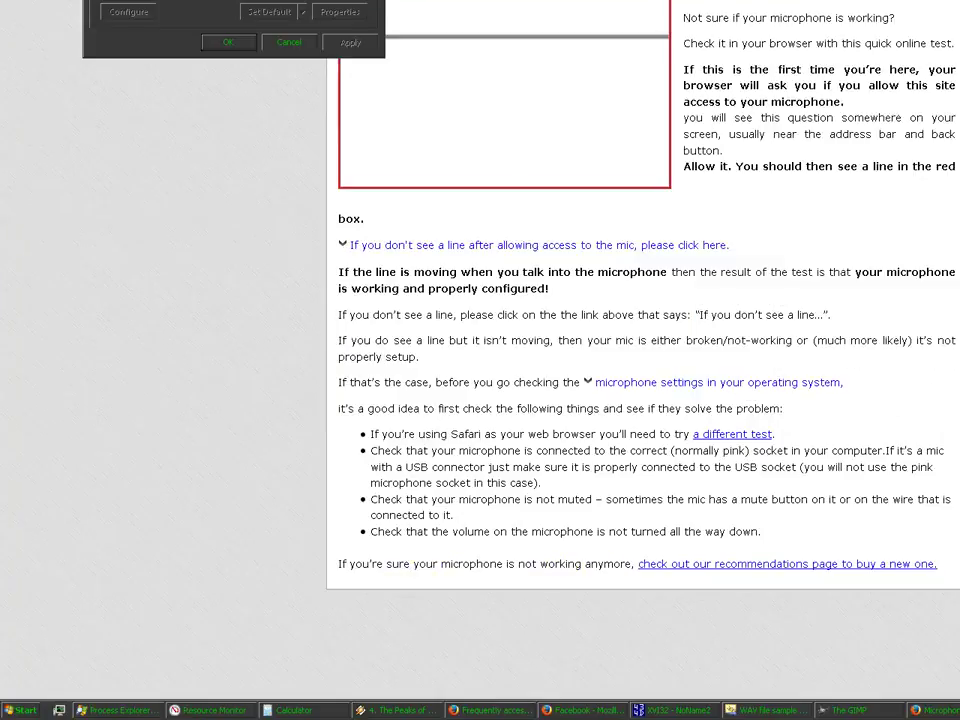
# - Launch Audacity, dismiss the temporary-files warning, and record a new track from the microphone
pyautogui.press('super')
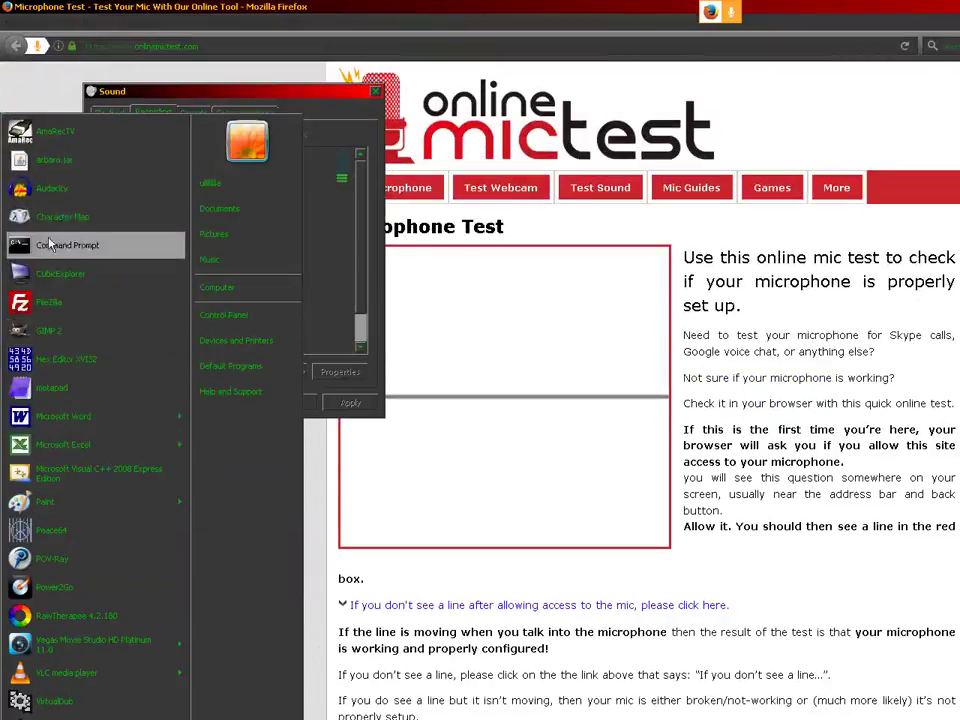
pyautogui.click(50, 187)
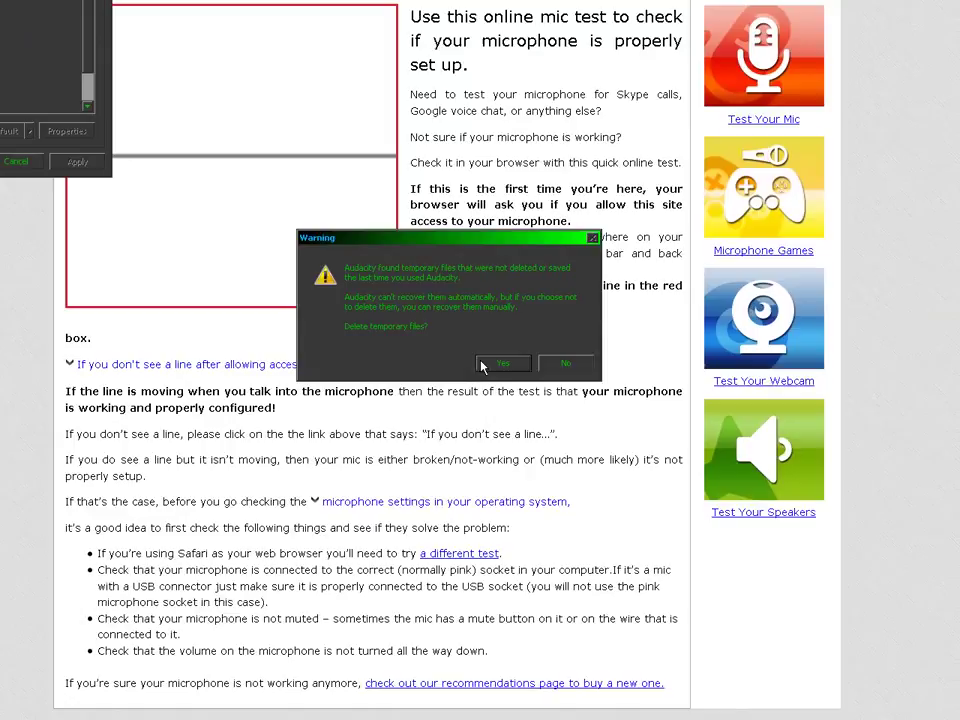
pyautogui.press('Return')
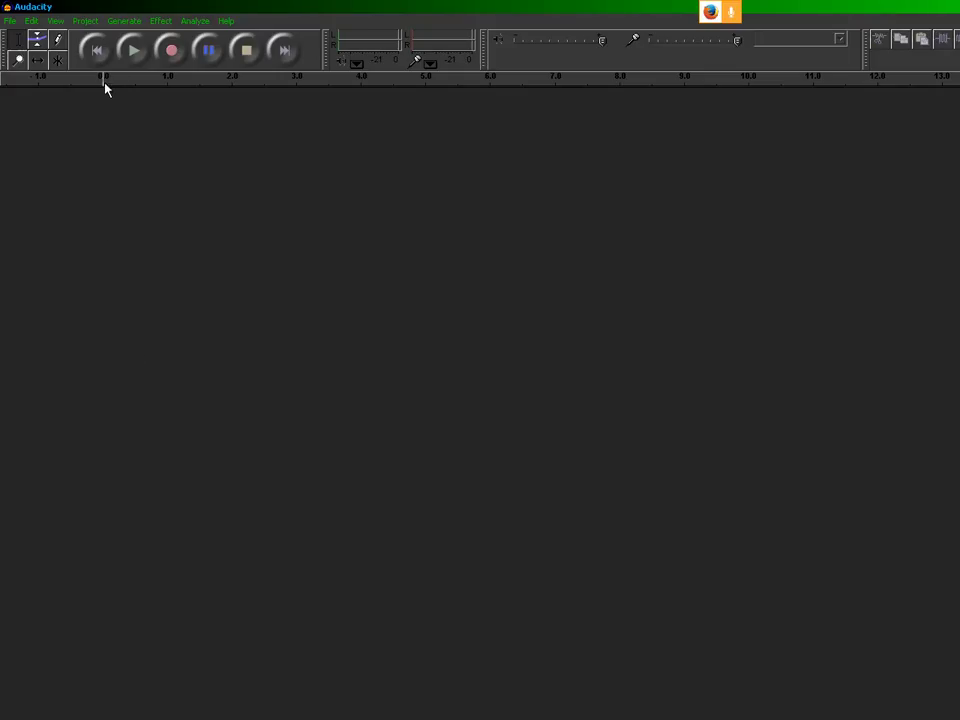
pyautogui.click(171, 50)
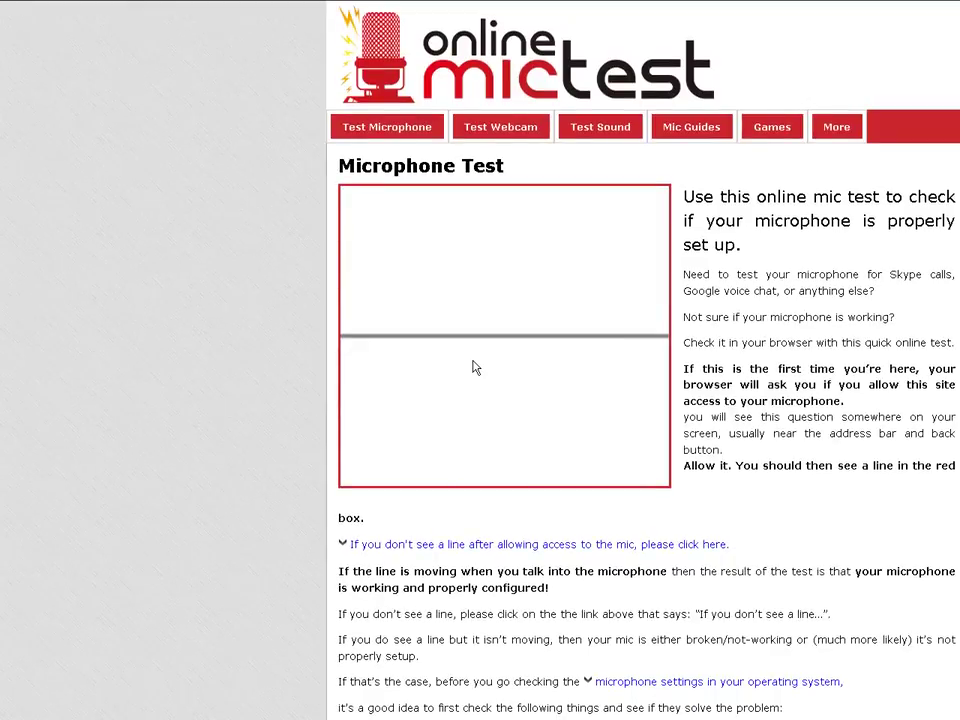
# - In Page Info Permissions, override the default microphone setting for onlinemictest.com
pyautogui.rightClick(207, 367)
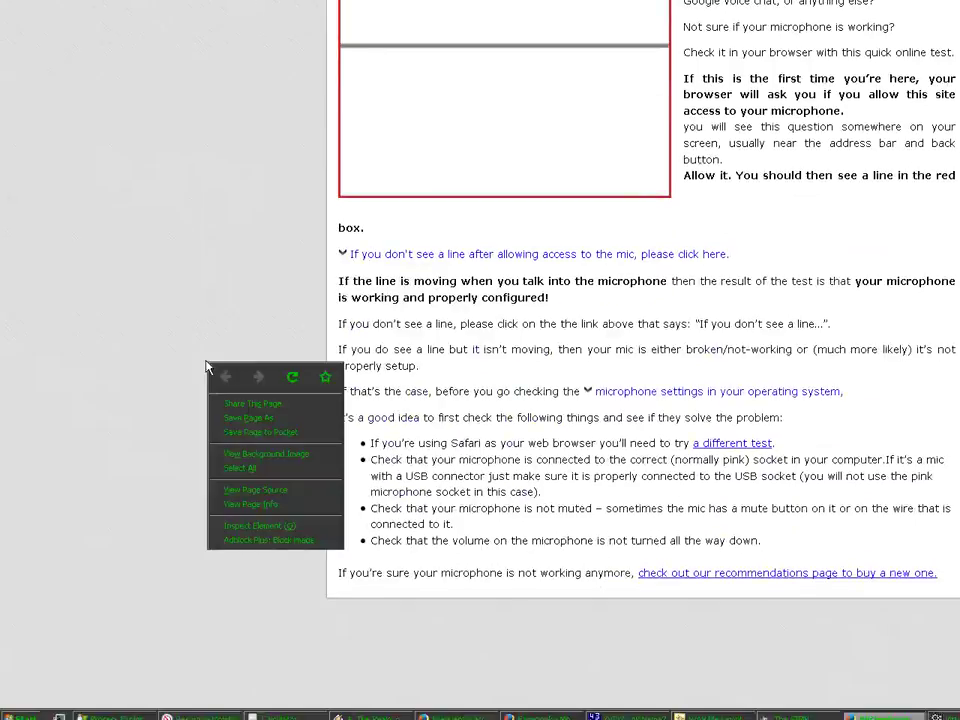
pyautogui.click(236, 495)
pyautogui.click(202, 250)
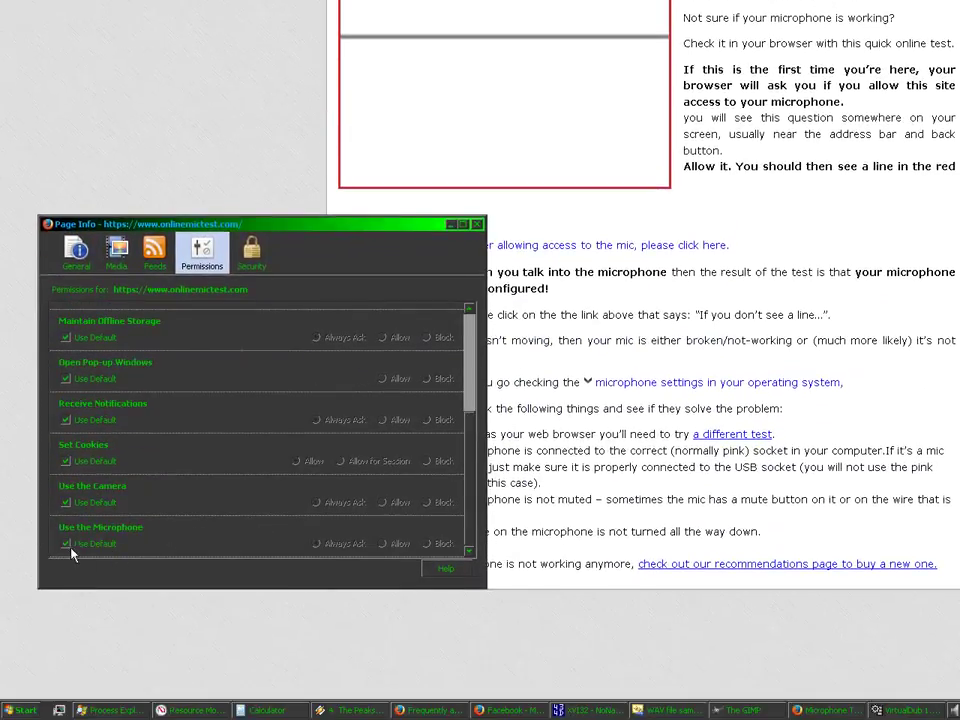
pyautogui.click(65, 545)
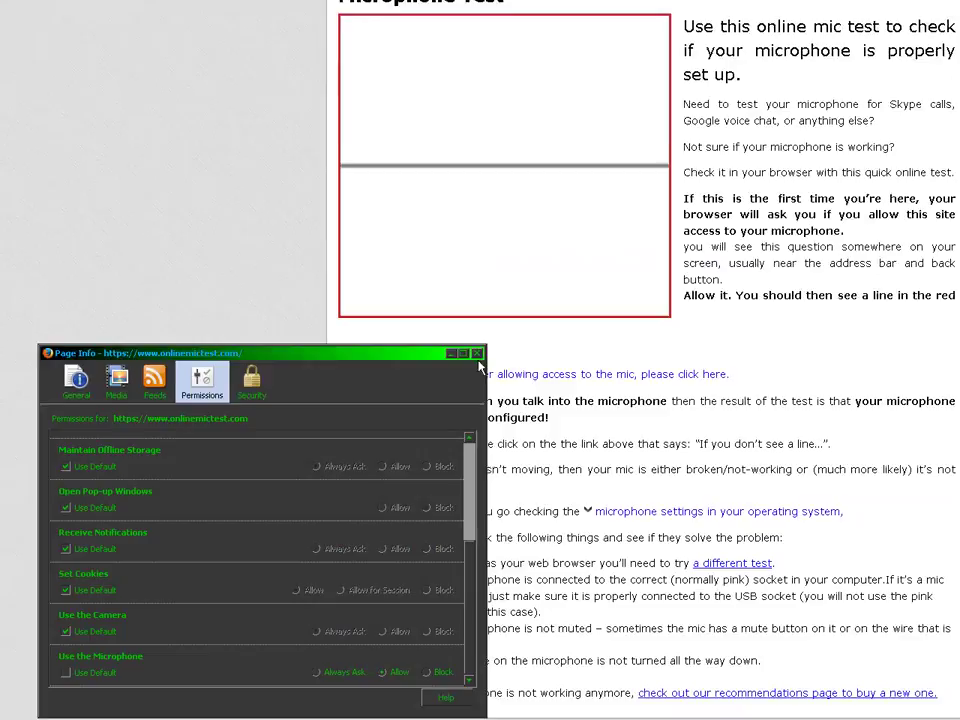
pyautogui.click(478, 364)
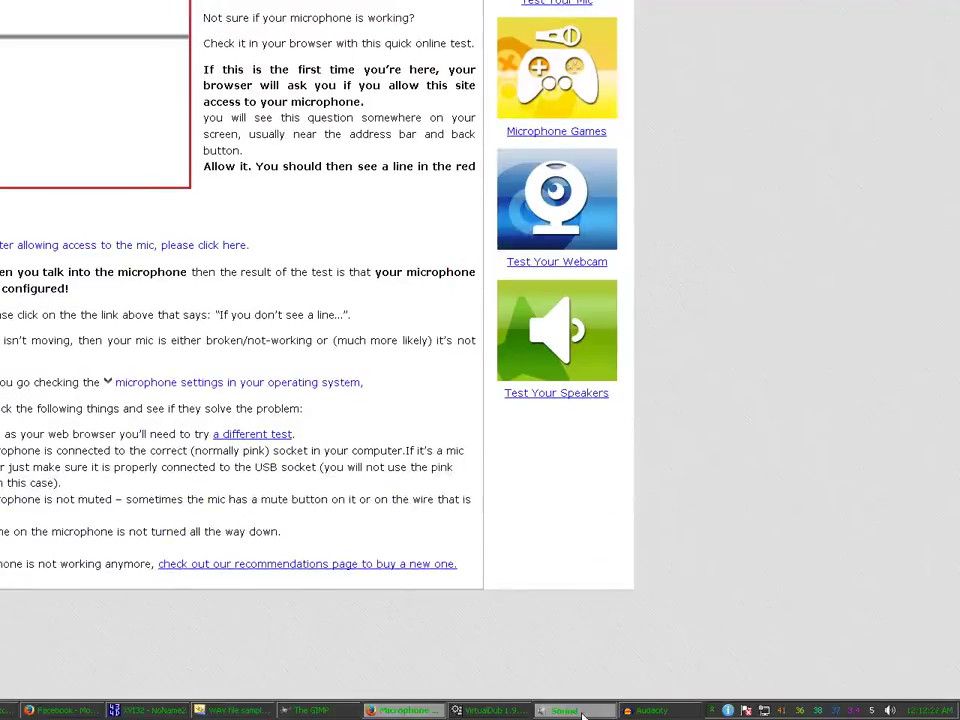
pyautogui.click(579, 707)
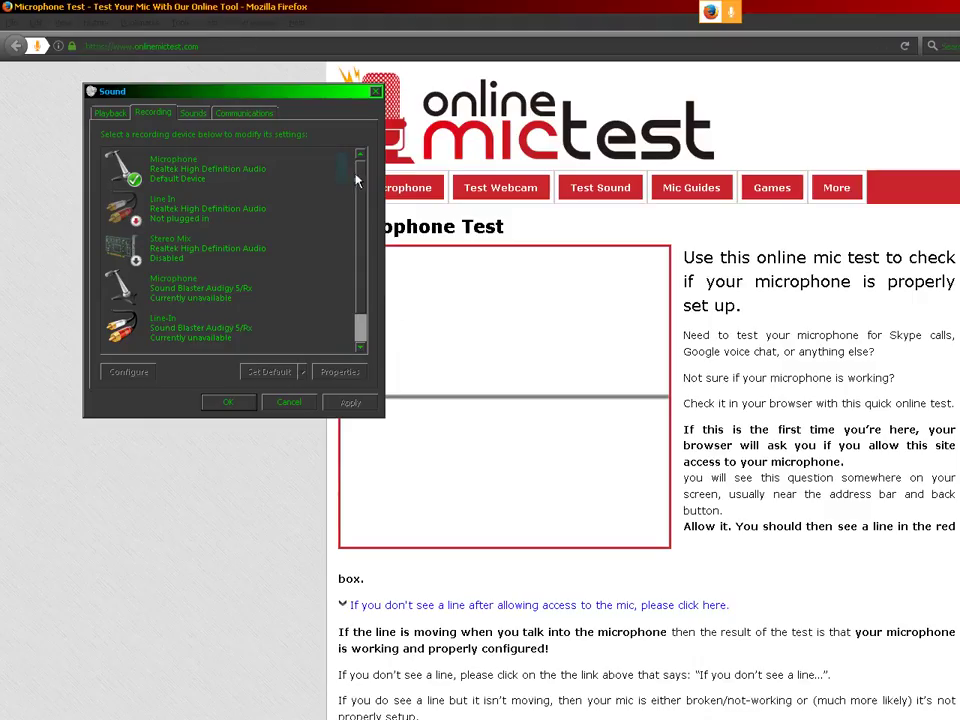